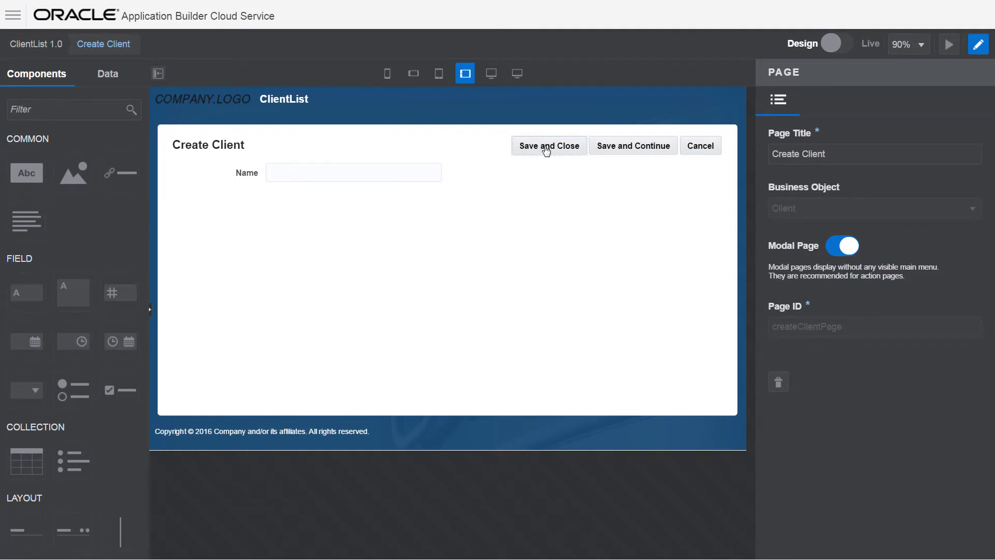
# Select the Save and Close button to show its actions: save client, navigate back, show success message.
pyautogui.click(547, 151)
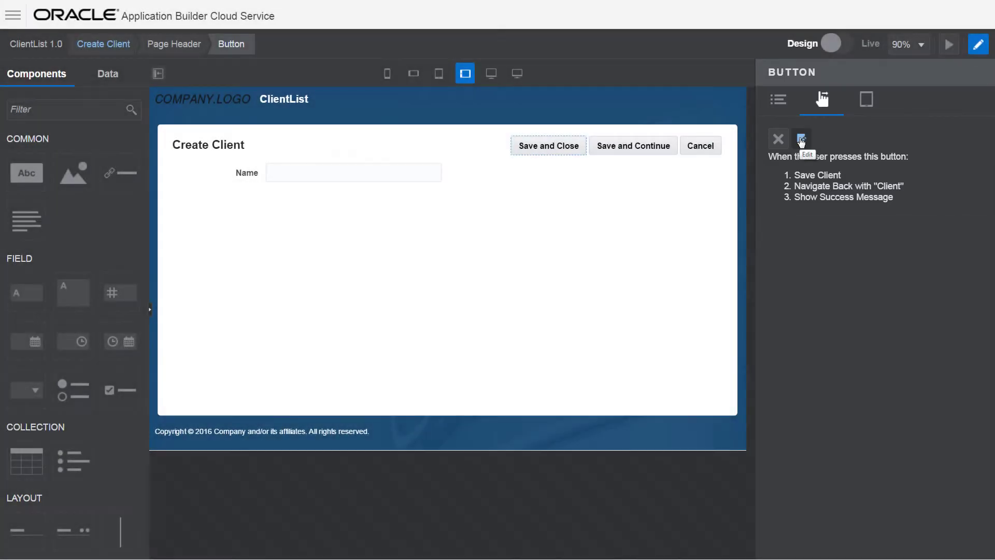
# Edit the button's action recipe and expand Other Scripting to reveal Custom JavaScript Code.
pyautogui.click(801, 139)
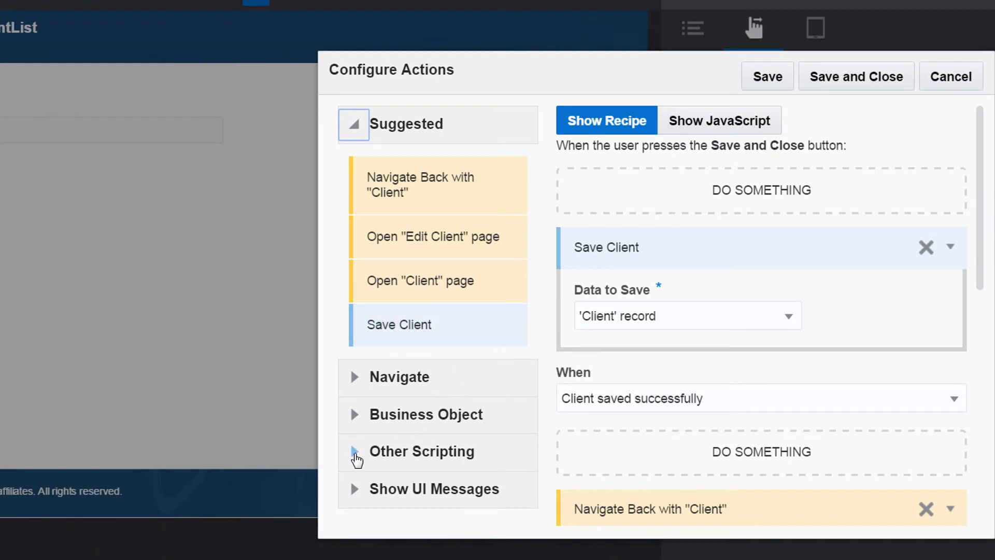
pyautogui.click(354, 451)
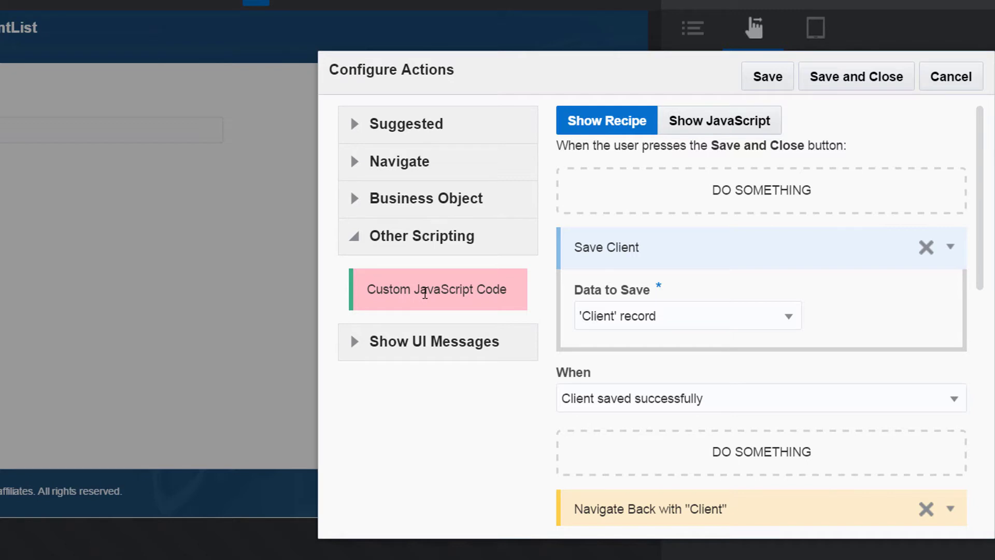
# Place a Custom JavaScript Code step first, describe it 'Set Department', and edit its code.
pyautogui.moveTo(424, 294); pyautogui.dragTo(700, 196)
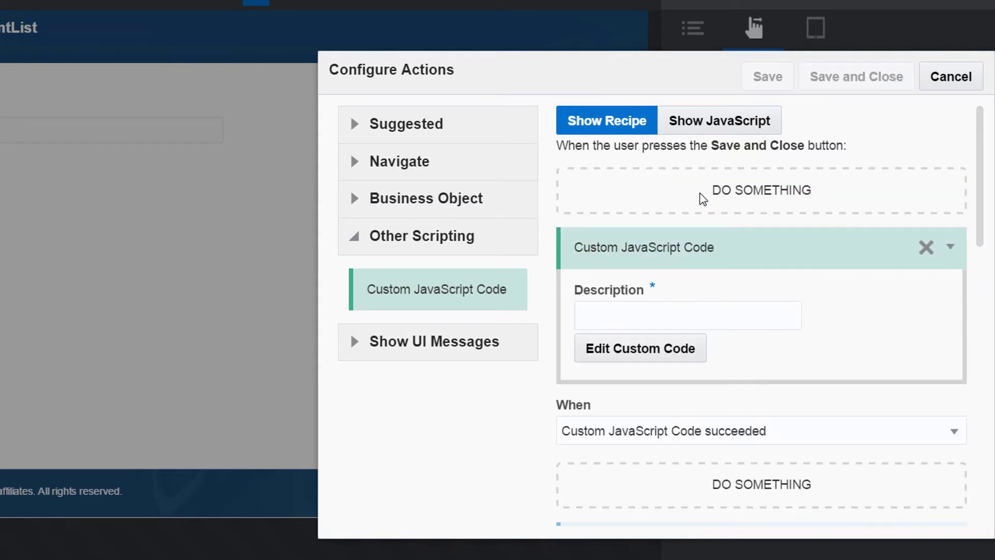
pyautogui.click(628, 315)
pyautogui.write('Set Department')
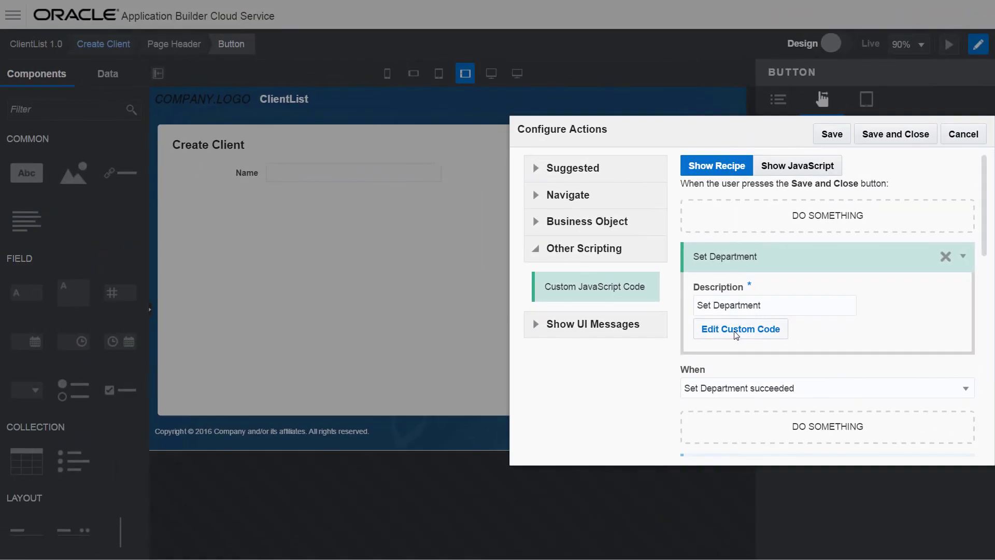
pyautogui.click(735, 333)
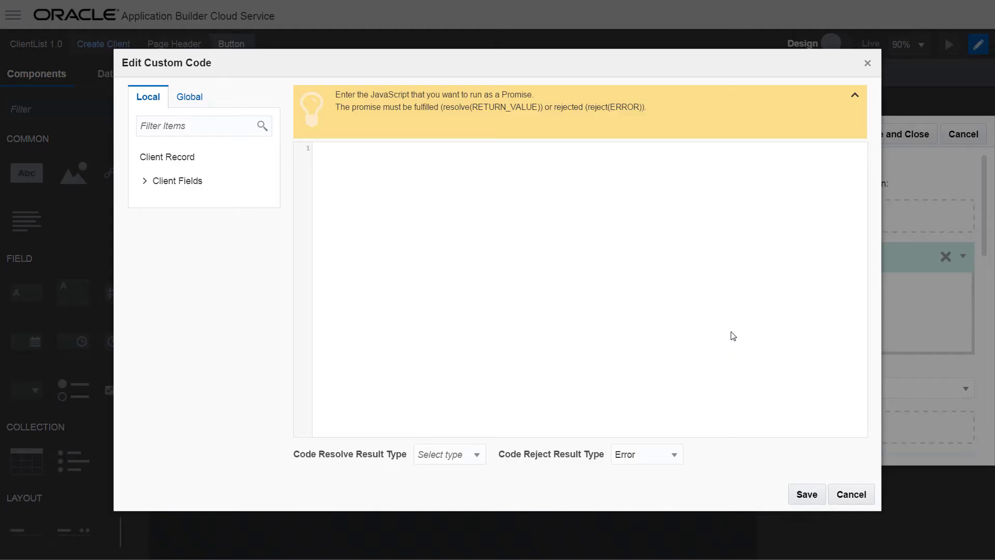
# Insert the Department field and change it to setValue('ref2Department',1); on its own line.
pyautogui.click(144, 182)
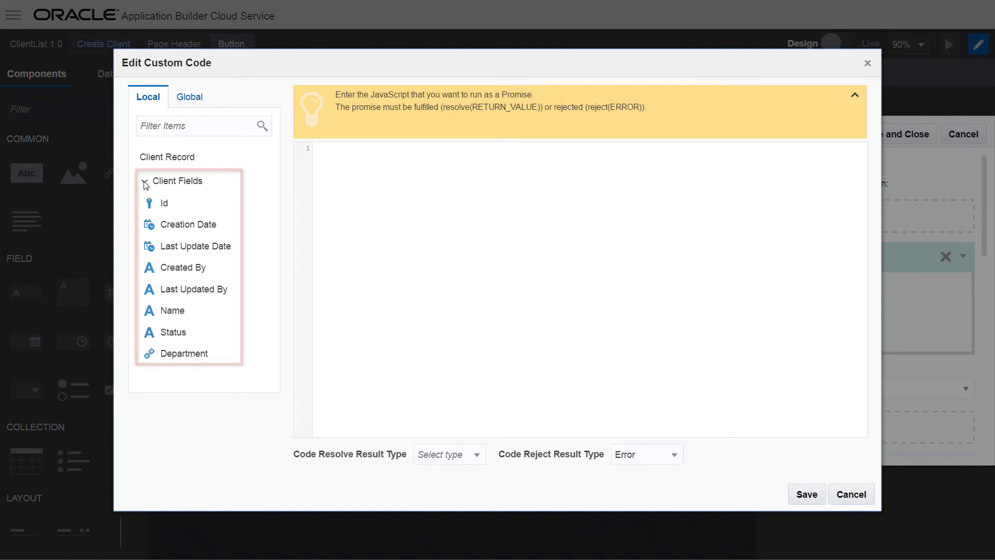
pyautogui.click(170, 355)
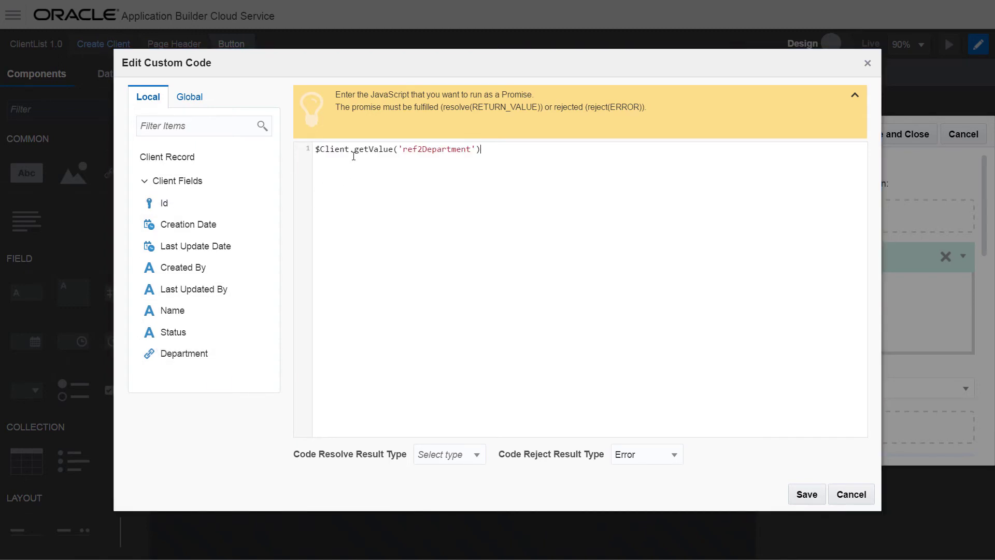
pyautogui.press('BackSpace')
pyautogui.write('s')
pyautogui.write(',1')
pyautogui.write(';')
pyautogui.press('Return')
pyautogui.write('resolve')
pyautogui.write('($Client)')
pyautogui.write(';')
# Set the resolve result type to Client, then save the custom code and the action recipe.
pyautogui.click(450, 454)
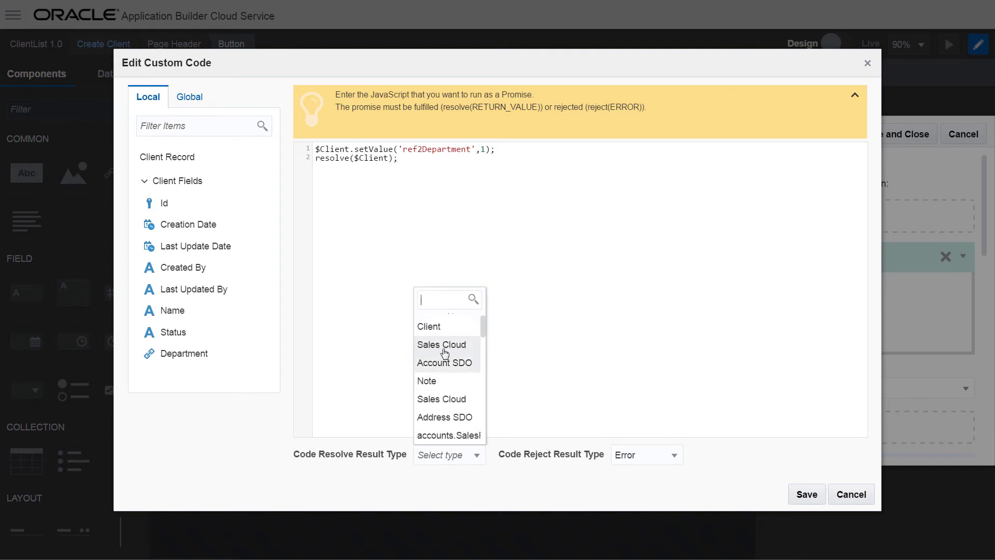
pyautogui.click(443, 328)
pyautogui.click(807, 495)
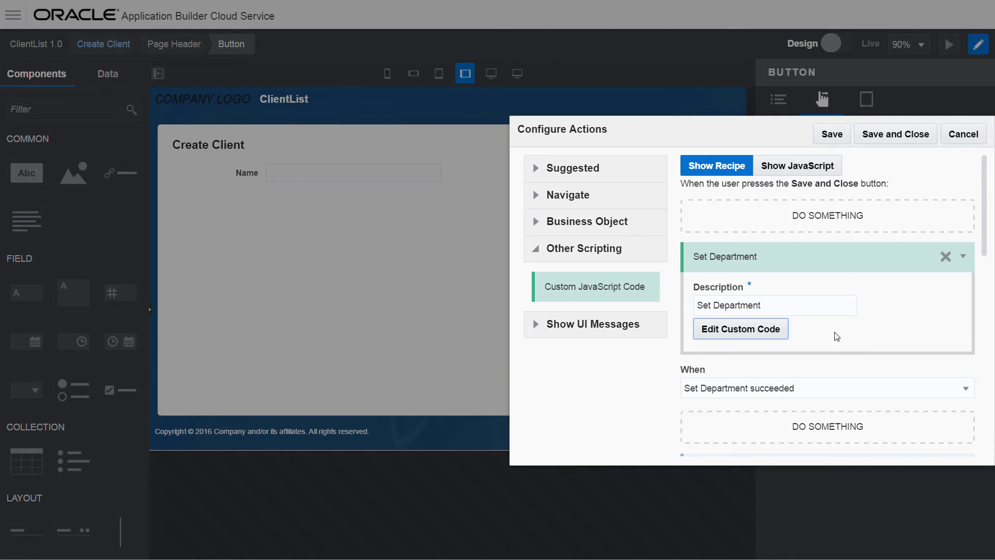
pyautogui.scroll(-2, 821, 339)
pyautogui.scroll(-3, 822, 338)
pyautogui.scroll(-3, 821, 338)
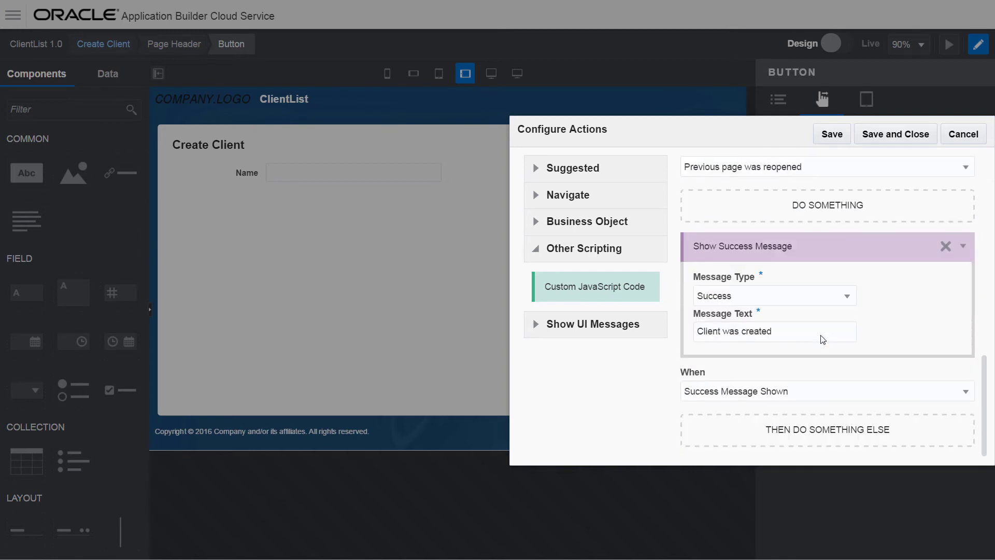
pyautogui.click(886, 136)
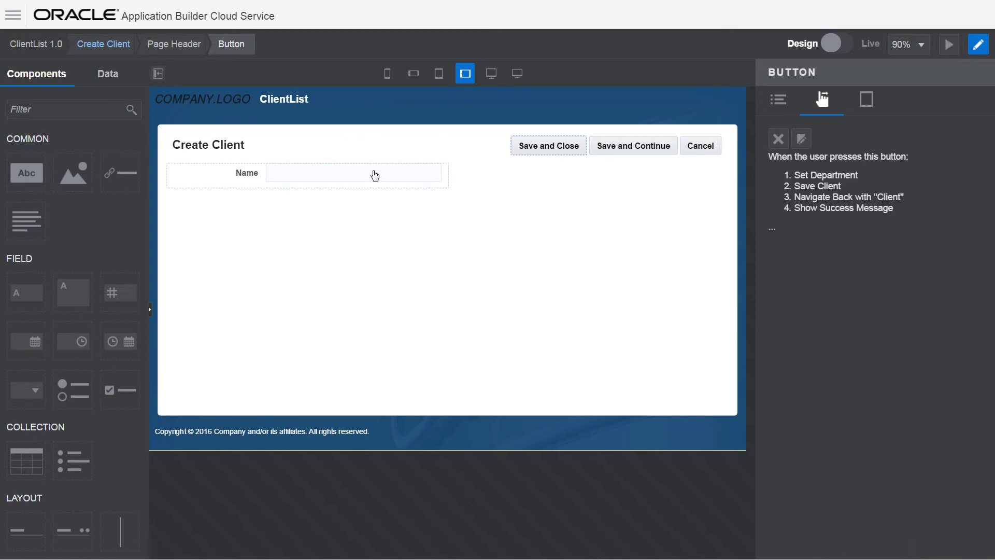
# In Live mode, enter 'Wilson' as the client name and save it with Save and Close.
pyautogui.click(374, 173)
pyautogui.write('Wils')
pyautogui.write('on')
pyautogui.click(545, 148)
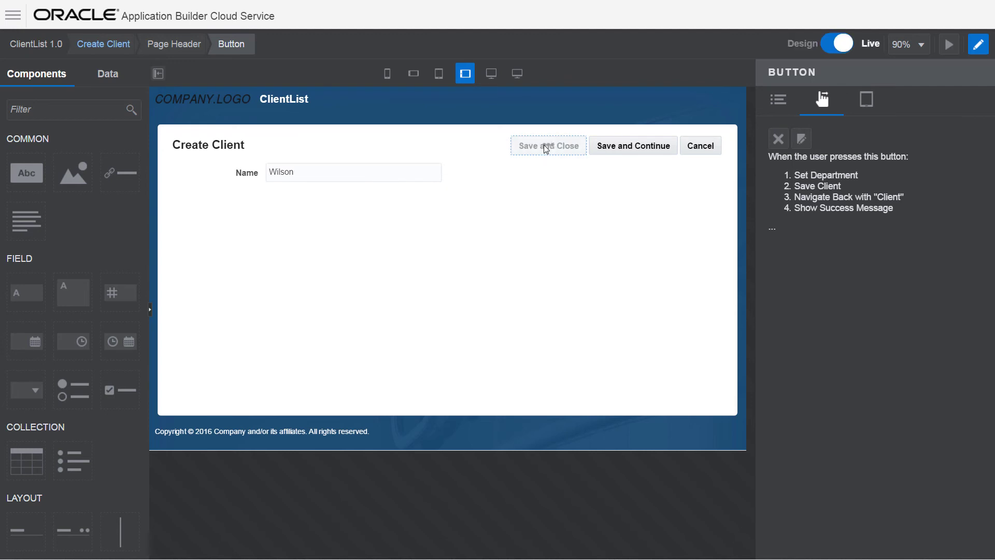